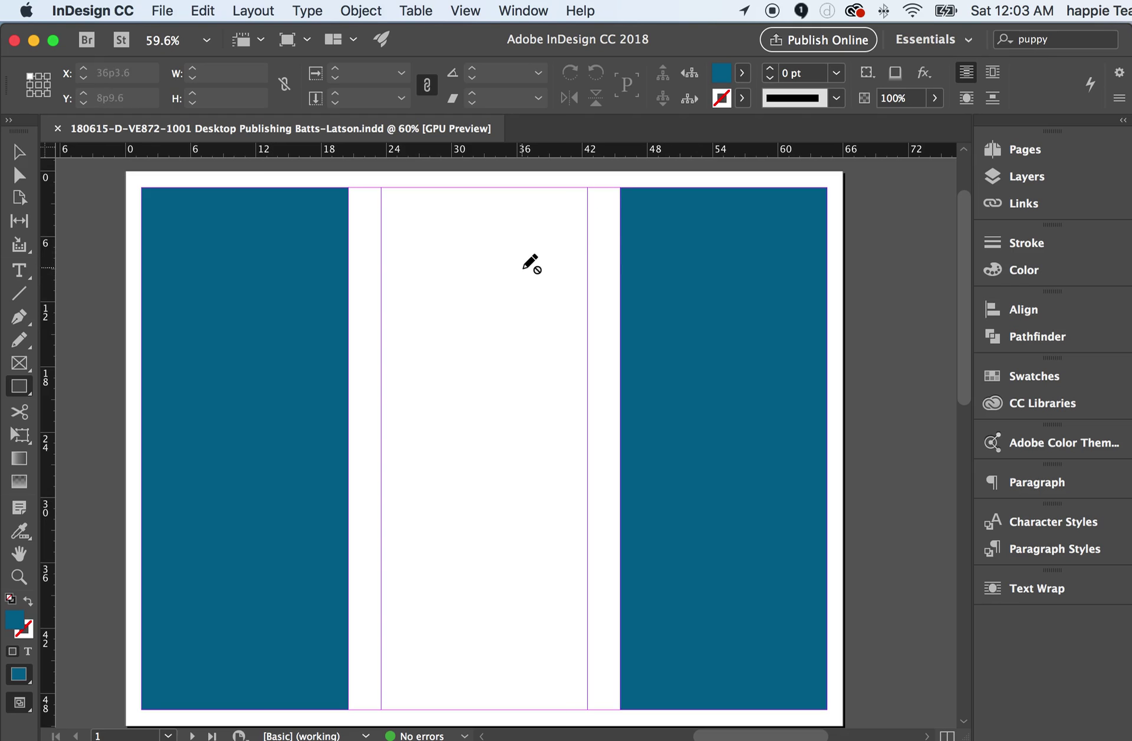
Create a new layer named "text" above the background layer and make it the active layer.
{"action": "left_click", "coordinate": [1023, 183]}
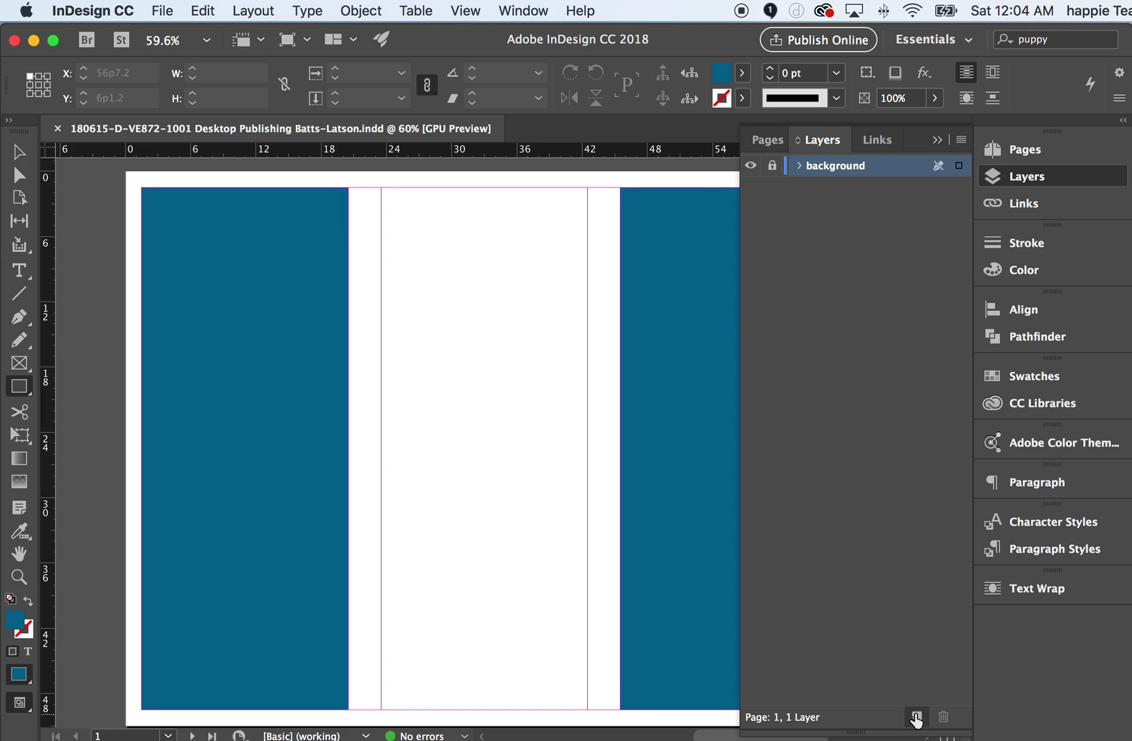
{"action": "left_click", "coordinate": [915, 716], "text": "alt"}
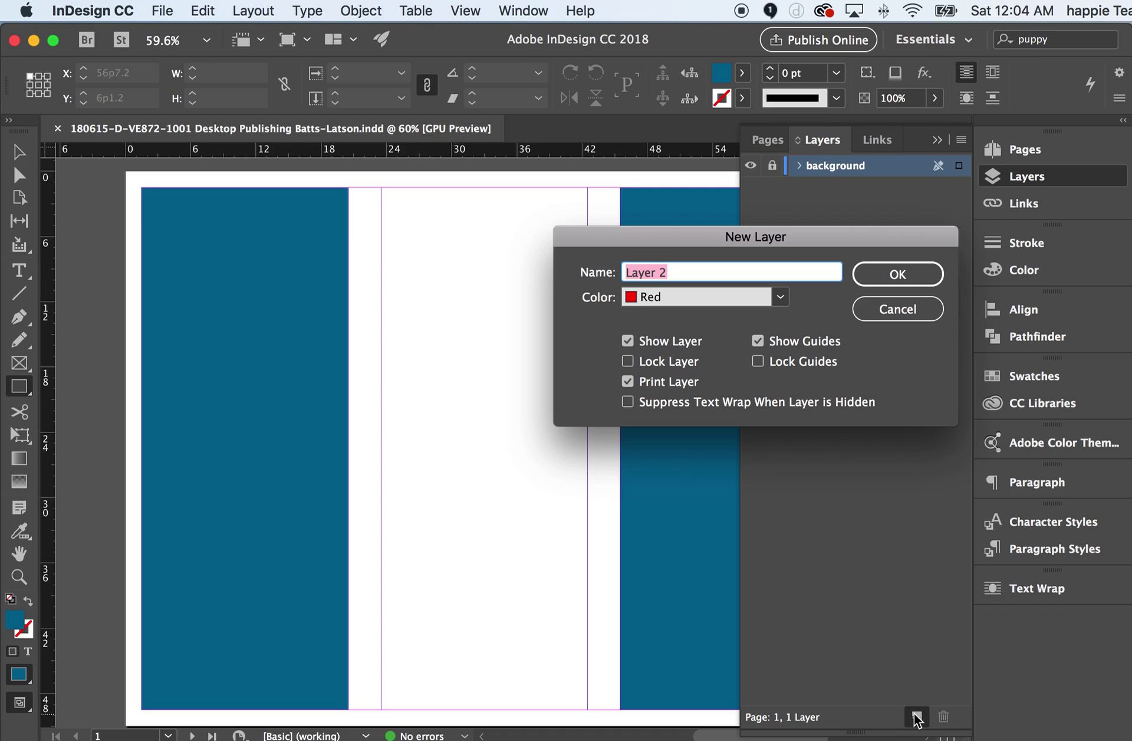
{"action": "type", "text": "text"}
{"action": "left_click", "coordinate": [911, 274]}
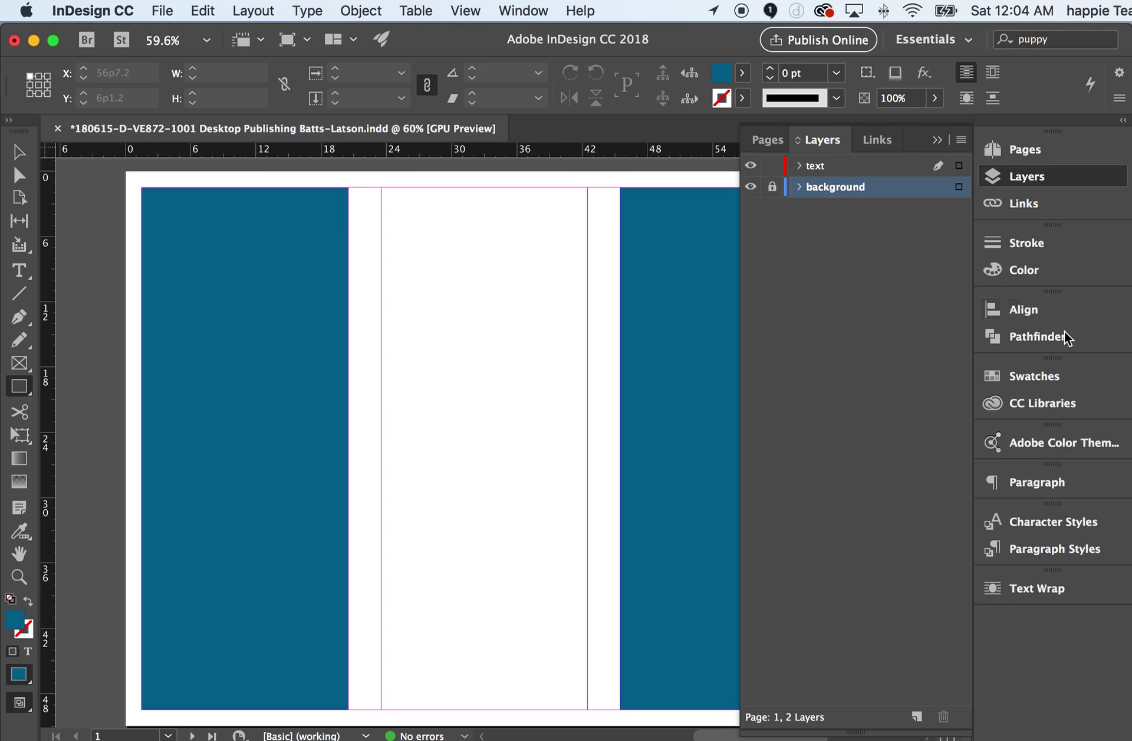
{"action": "left_click", "coordinate": [835, 168]}
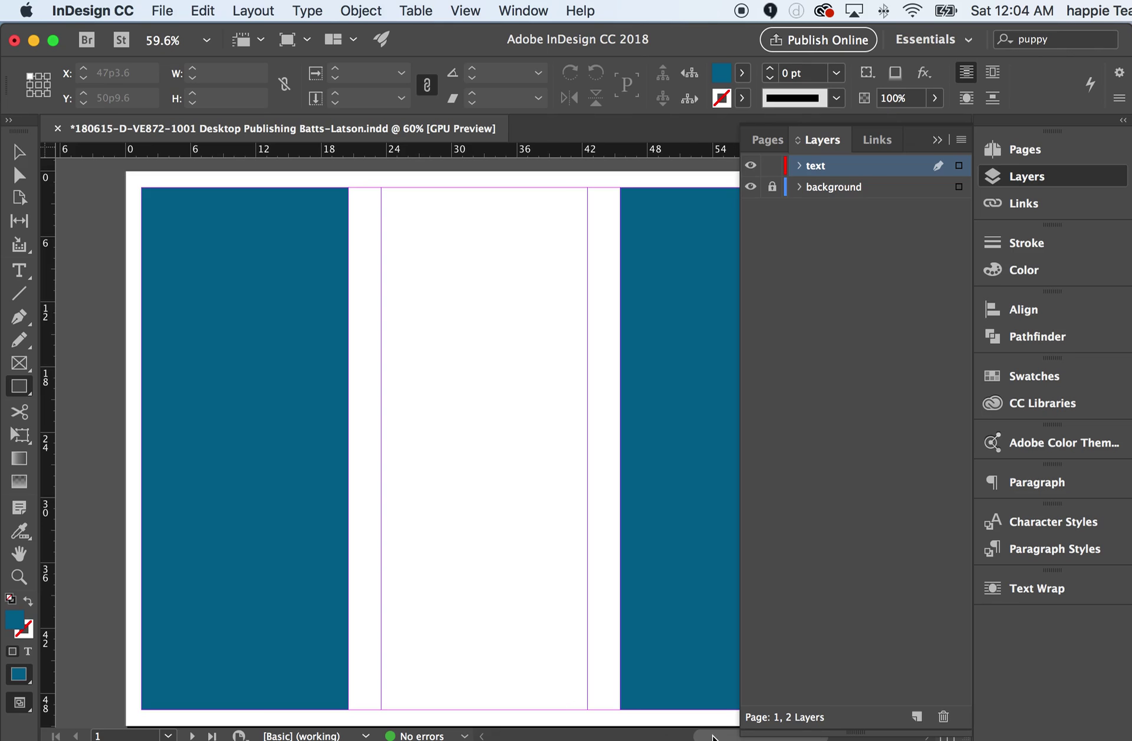
Draw a text frame 19p0 wide and 4p0 high across the top of the page's right-hand blue column.
{"action": "mouse_move", "coordinate": [713, 737]}
{"action": "left_mouse_down"}
{"action": "mouse_move", "coordinate": [753, 737]}
{"action": "mouse_move", "coordinate": [734, 737]}
{"action": "left_mouse_up"}
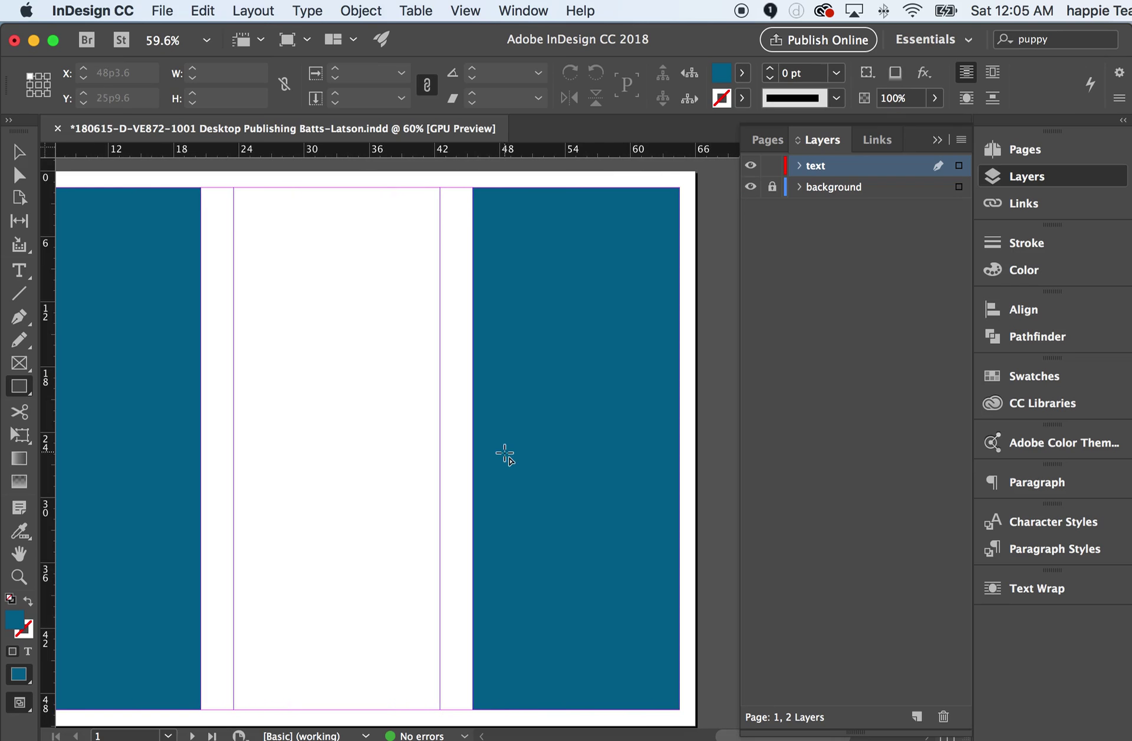
{"action": "left_click", "coordinate": [16, 272]}
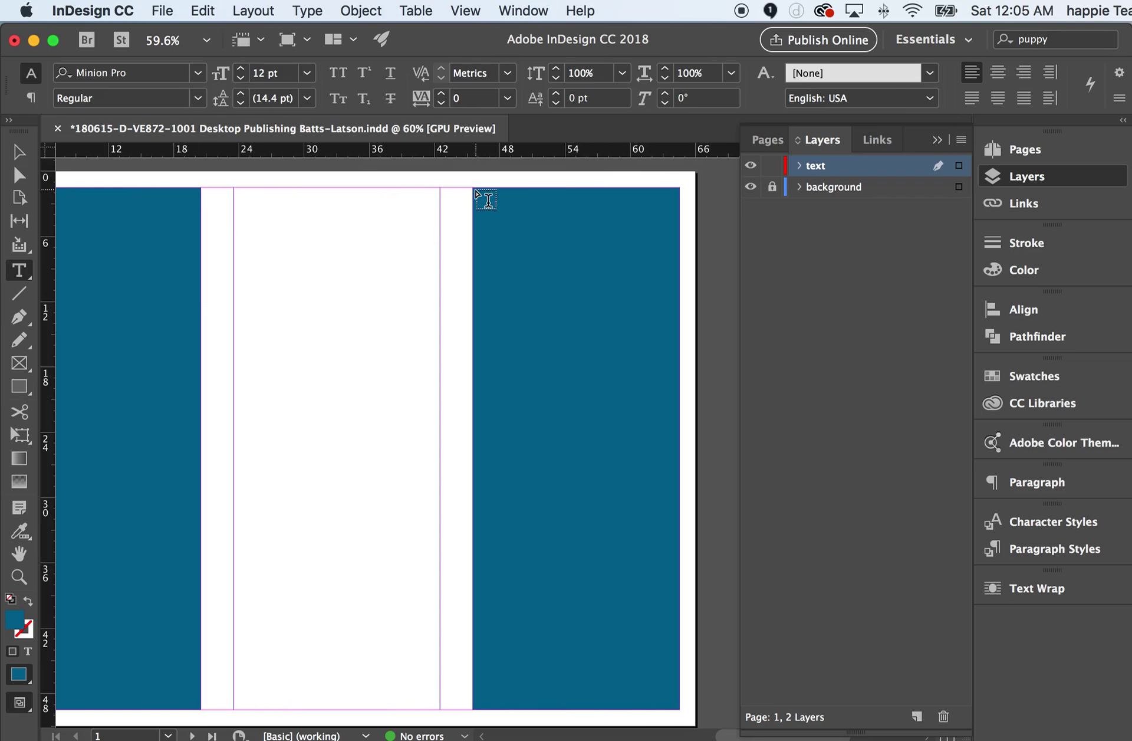
{"action": "left_click_drag", "start_coordinate": [473, 188], "coordinate": [502, 212]}
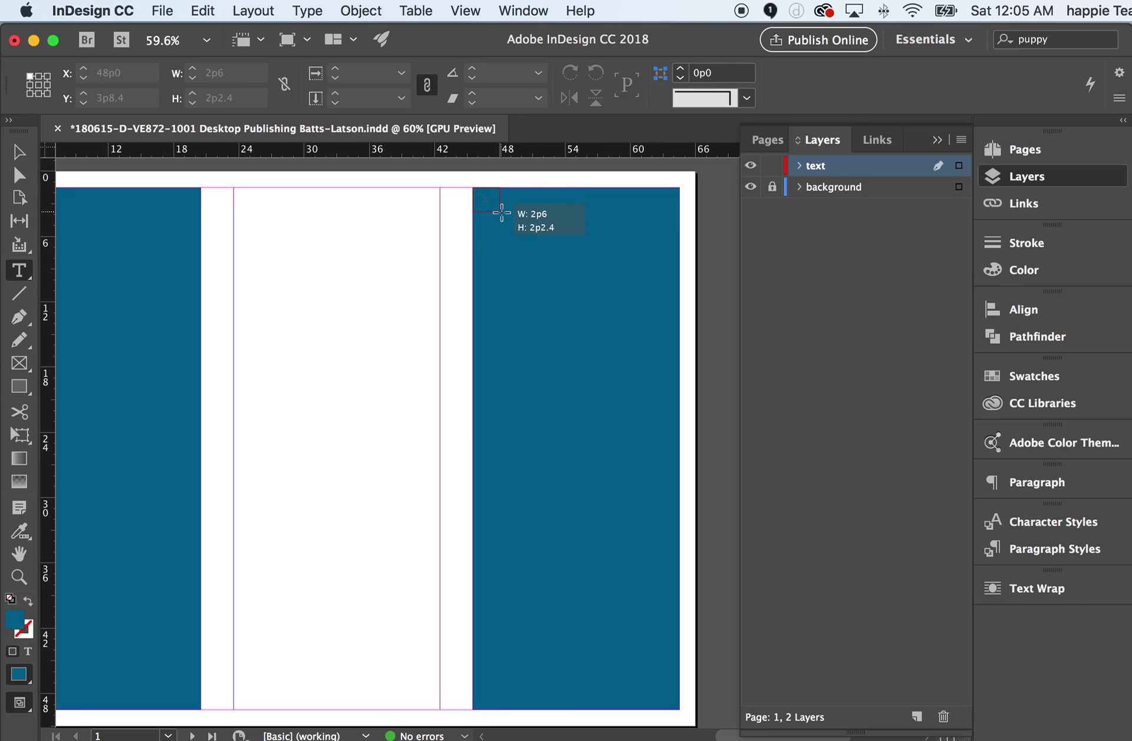
{"action": "left_click_drag", "start_coordinate": [501, 212], "coordinate": [679, 237]}
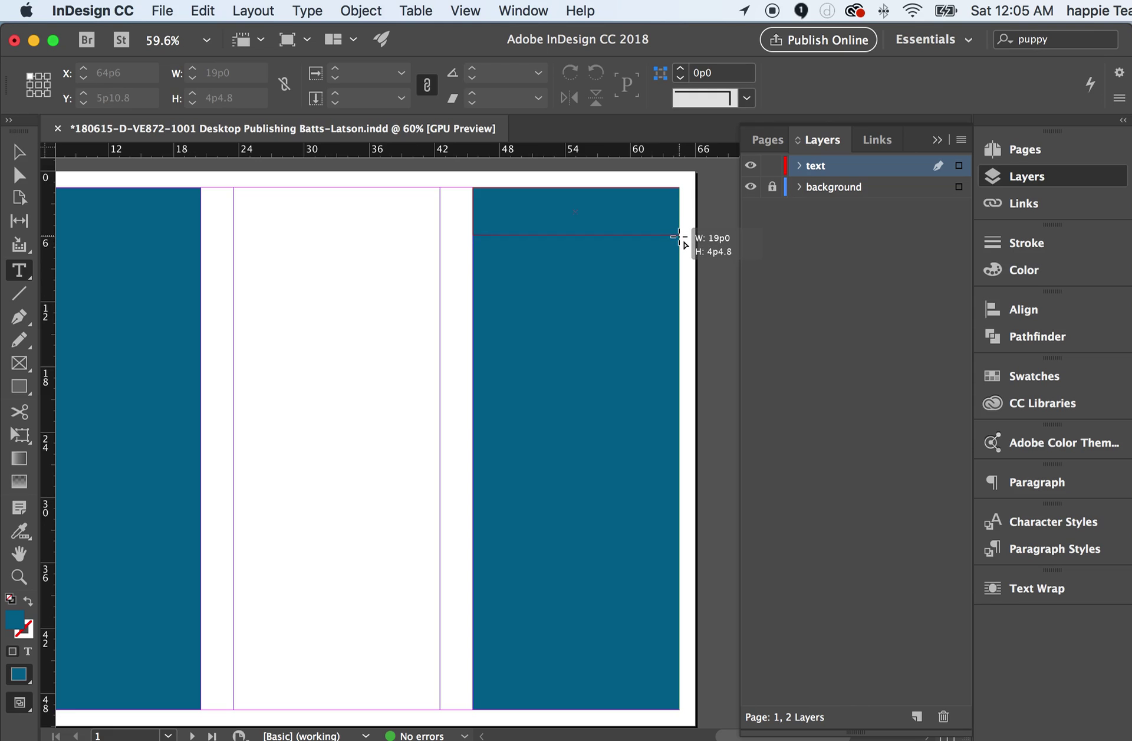
{"action": "left_click_drag", "start_coordinate": [679, 236], "coordinate": [680, 232]}
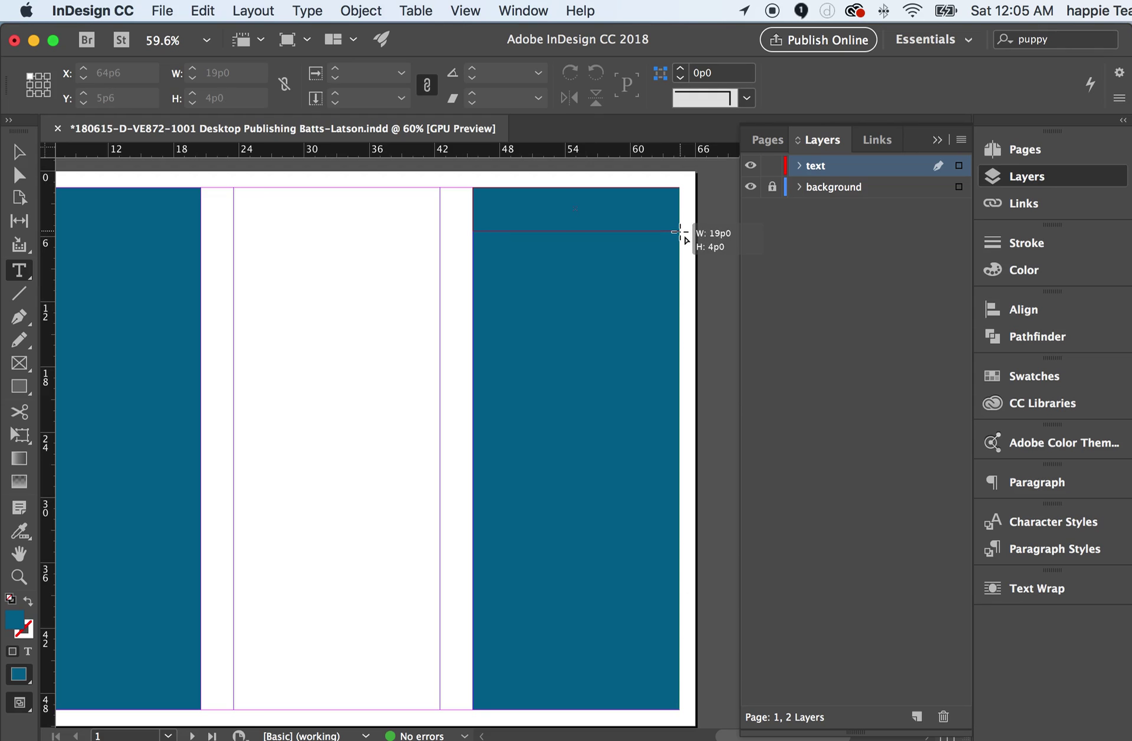
{"action": "left_click_drag", "start_coordinate": [680, 231], "coordinate": [680, 232]}
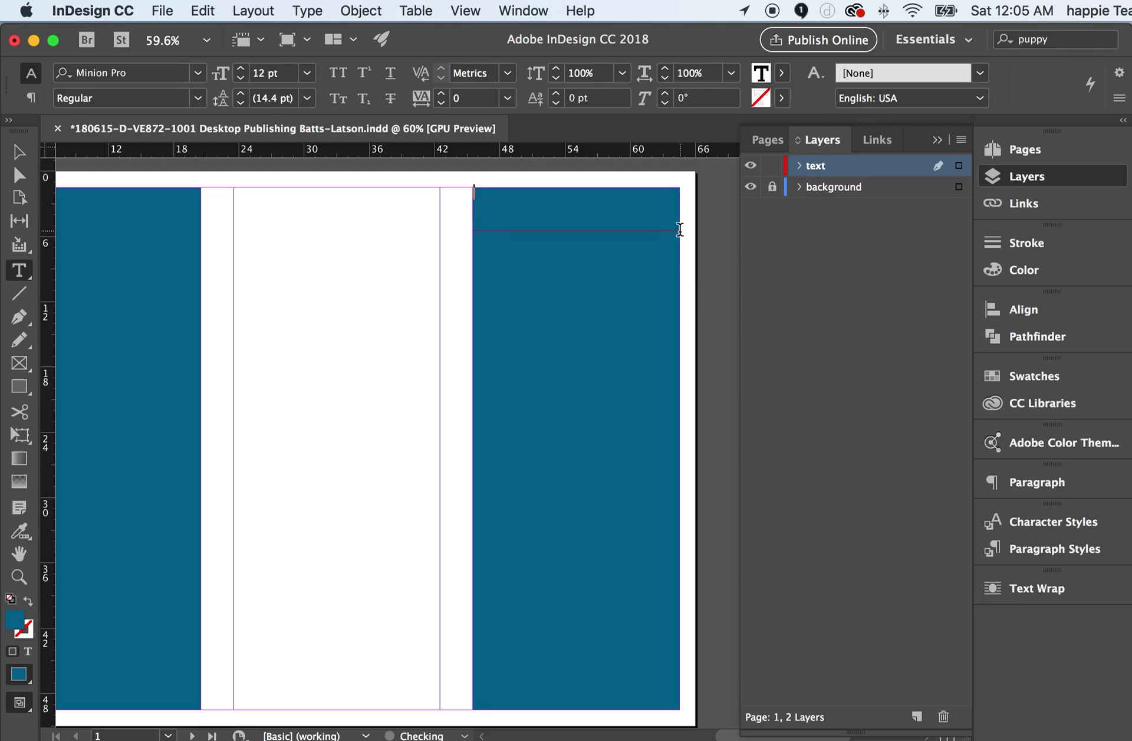
Enter the heading "USS Ronald Reagan" with "(CVN 76)" on a second line in the text frame.
{"action": "scroll", "coordinate": [684, 239], "scroll_direction": "down", "scroll_amount": 2}
{"action": "scroll", "coordinate": [625, 254], "scroll_direction": "up", "scroll_amount": 3}
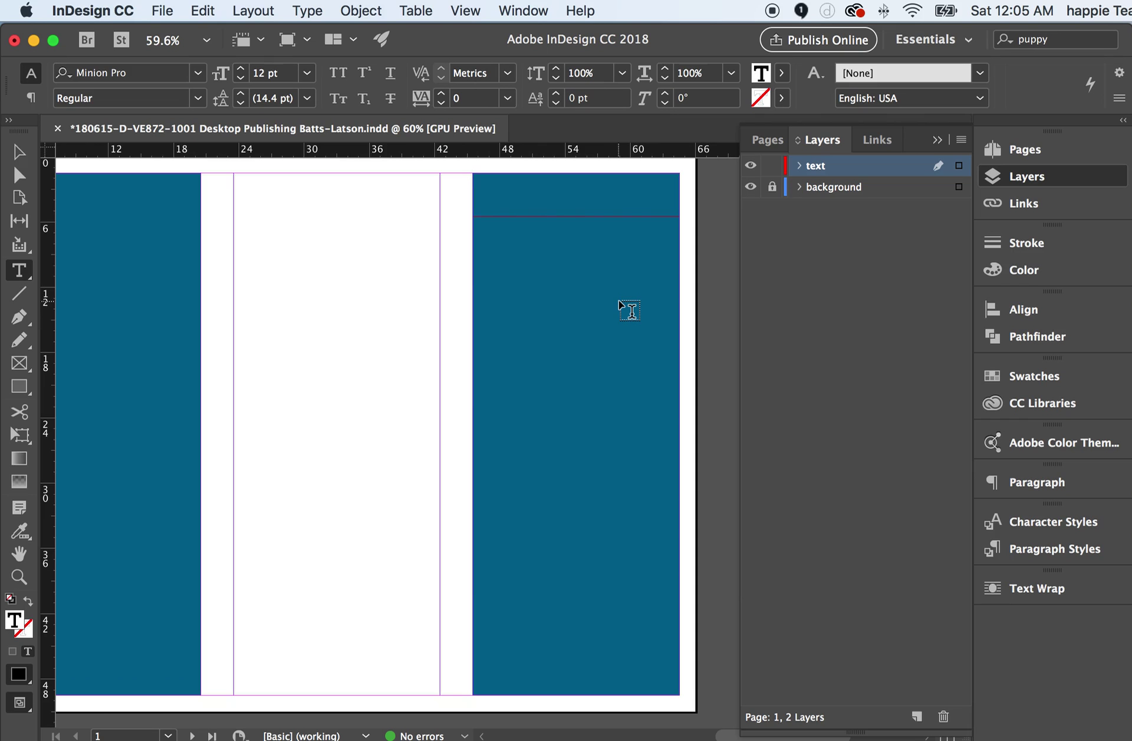
{"action": "type", "text": "USS Ronald Reagan"}
{"action": "key", "text": "Return"}
{"action": "type", "text": "(C"}
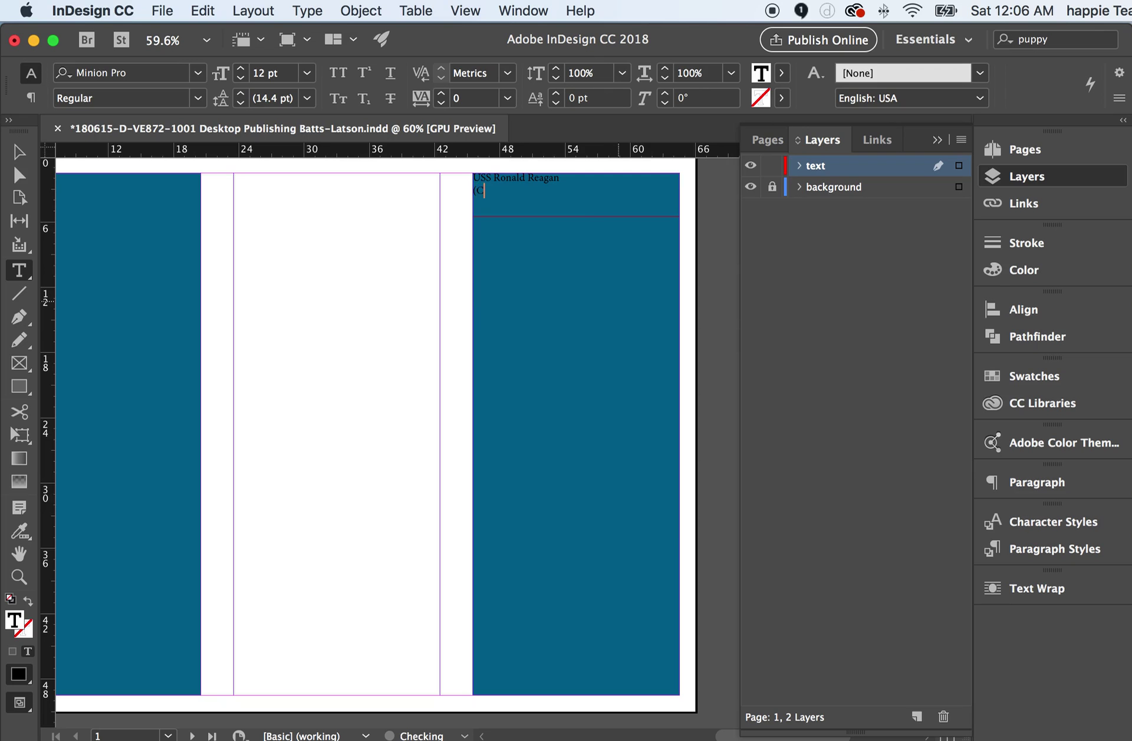
{"action": "type", "text": "VN 76)"}
Select both heading lines and search the available fonts for "franklin".
{"action": "left_click_drag", "start_coordinate": [521, 193], "coordinate": [458, 174]}
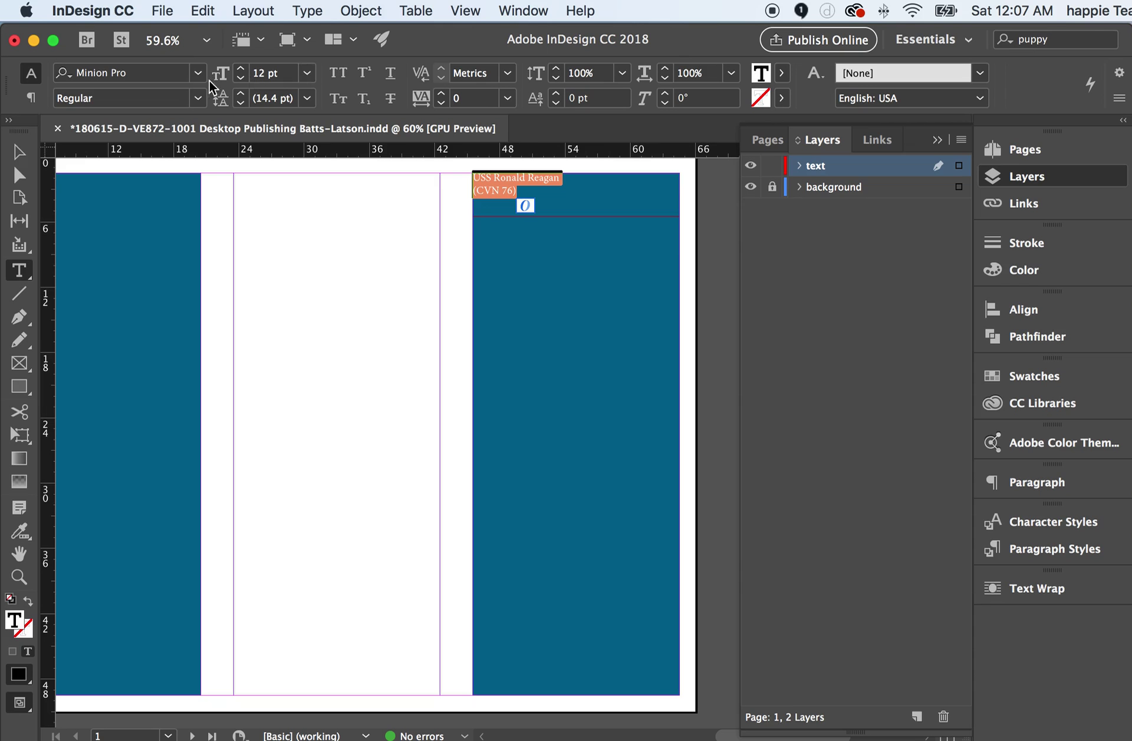
{"action": "left_click", "coordinate": [121, 72]}
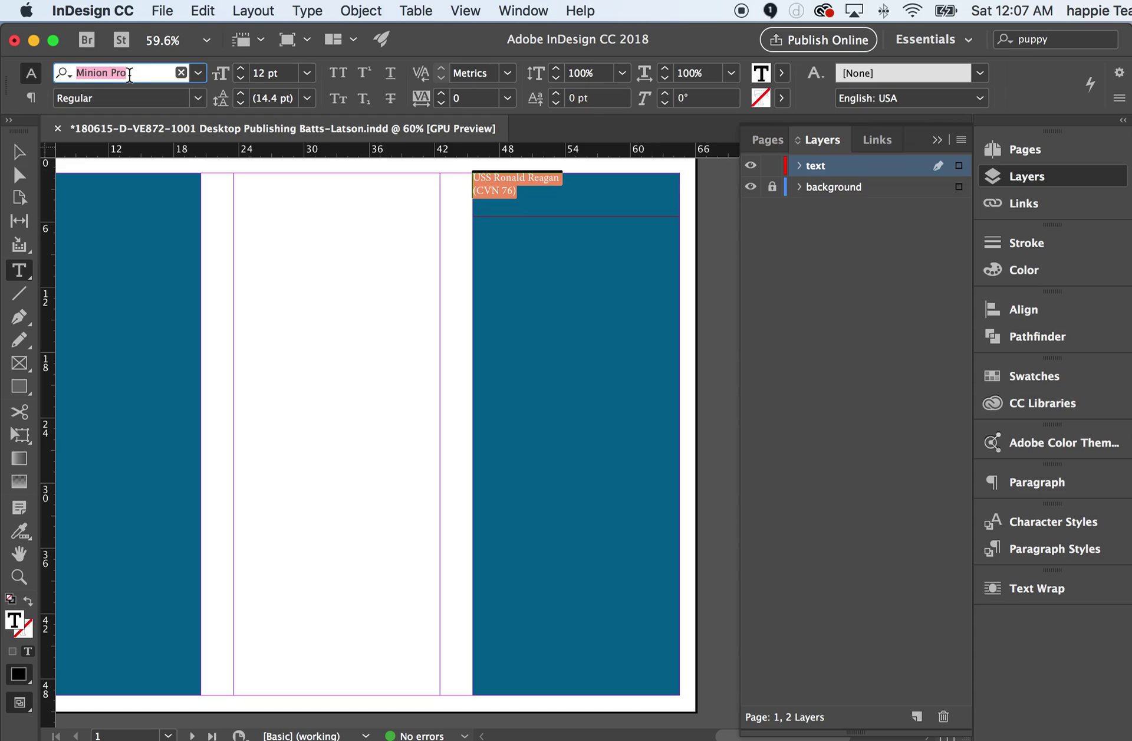
{"action": "type", "text": "fran"}
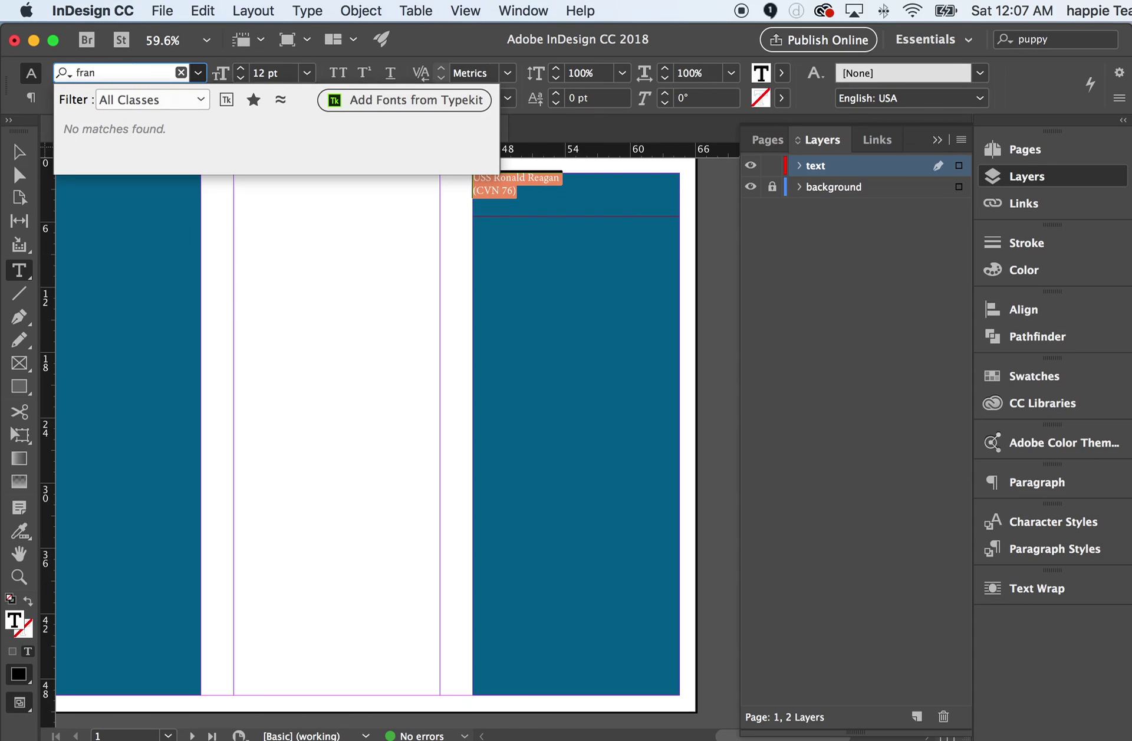
{"action": "type", "text": "klin"}
{"action": "left_click", "coordinate": [200, 101]}
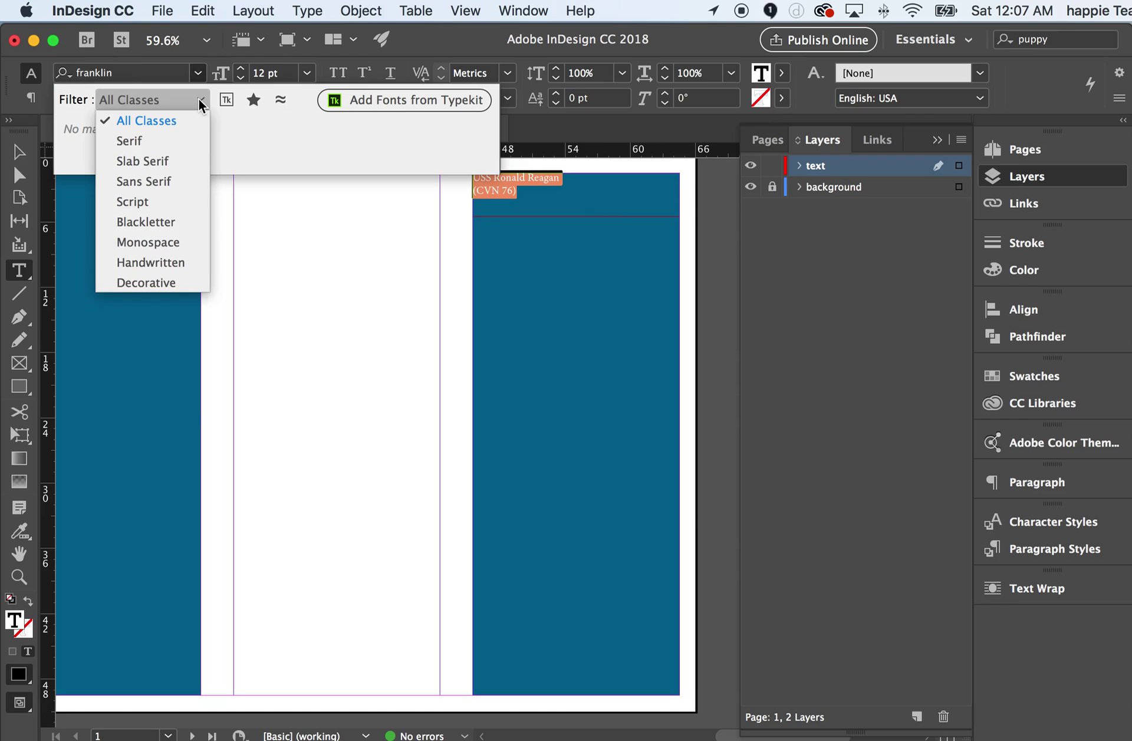
{"action": "left_click", "coordinate": [198, 97]}
{"action": "key", "text": "Return"}
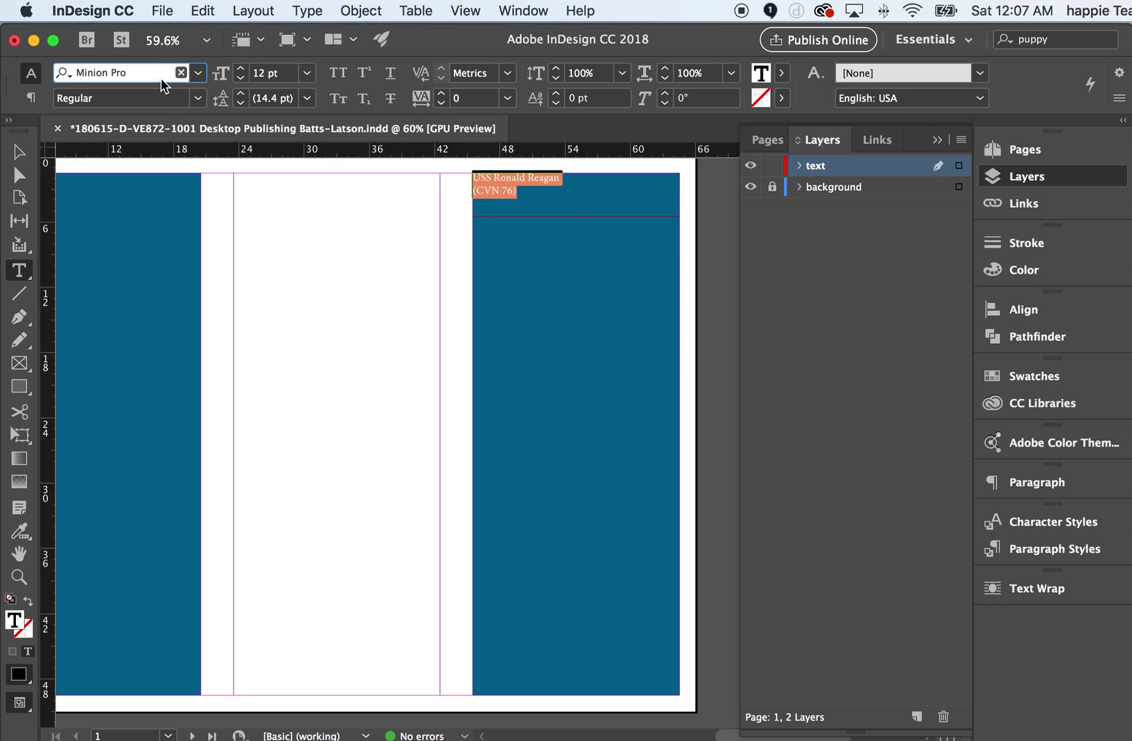
Set the font of the selected heading to Helvetica Regular.
{"action": "left_click", "coordinate": [204, 72]}
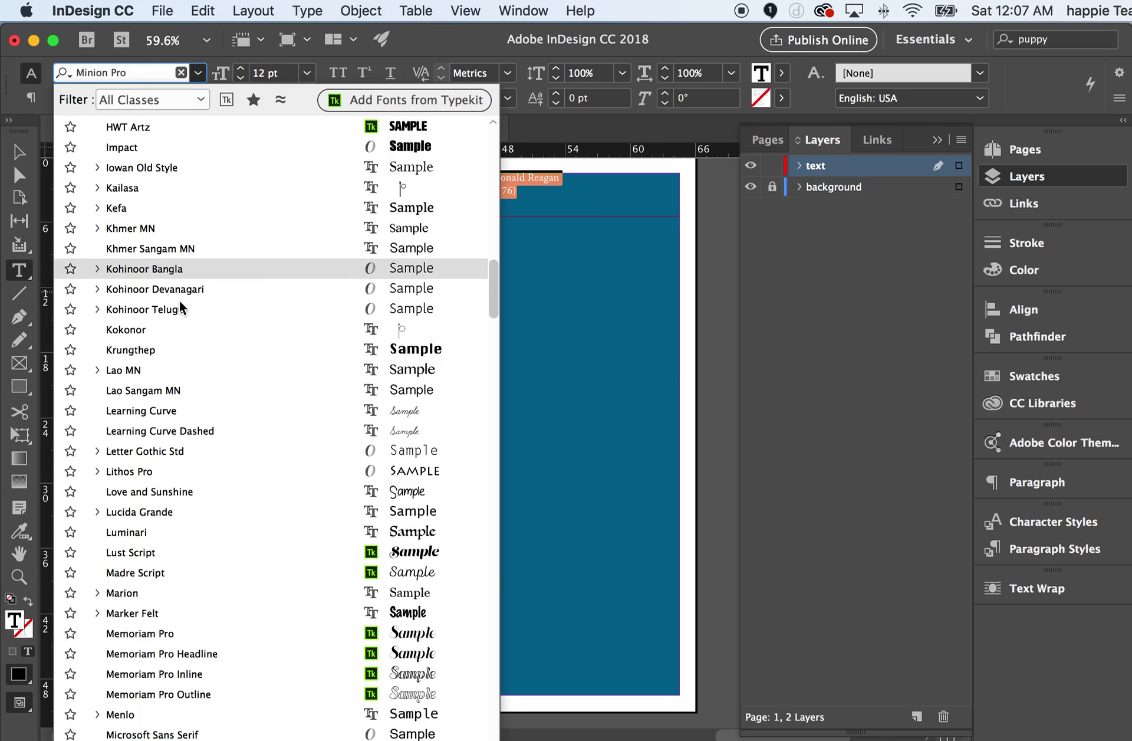
{"action": "scroll", "coordinate": [199, 332], "scroll_direction": "down", "scroll_amount": 7}
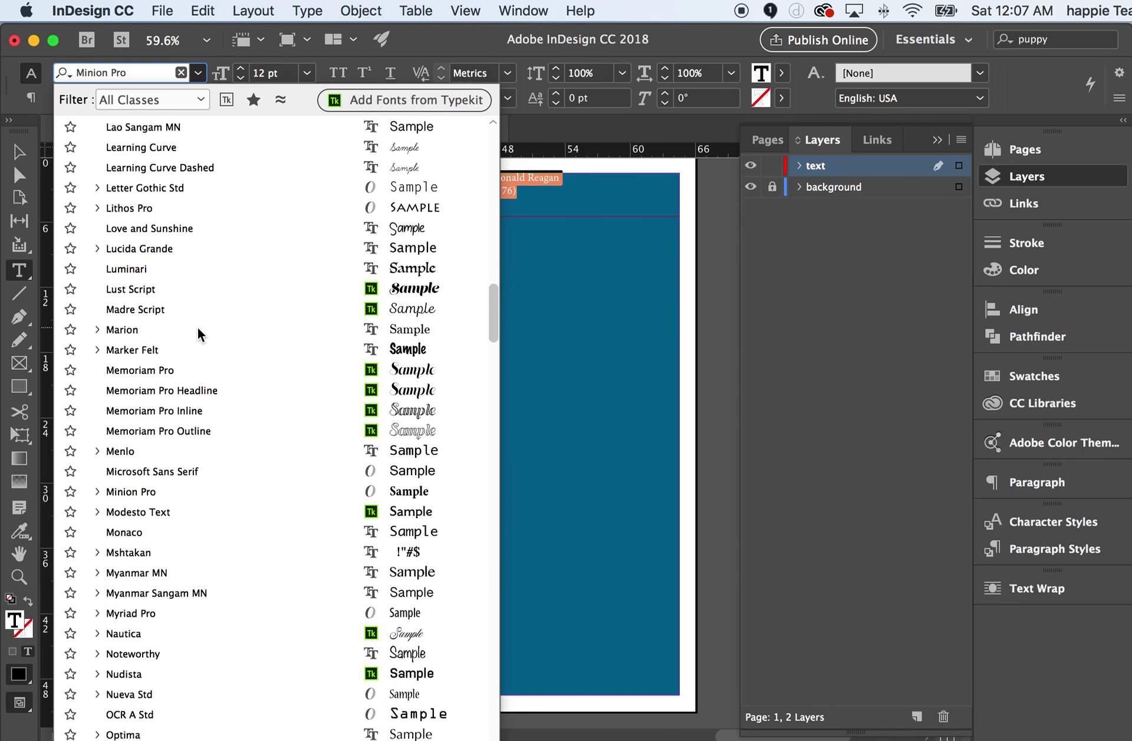
{"action": "scroll", "coordinate": [197, 331], "scroll_direction": "up", "scroll_amount": 15}
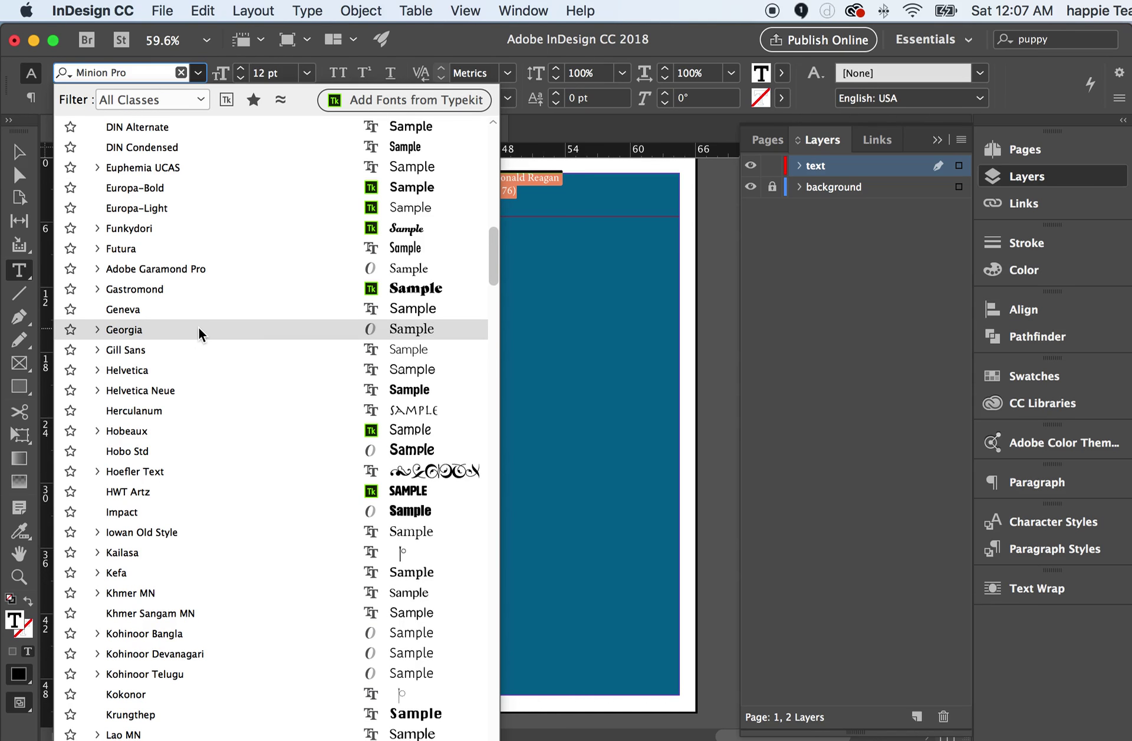
{"action": "left_click", "coordinate": [135, 73]}
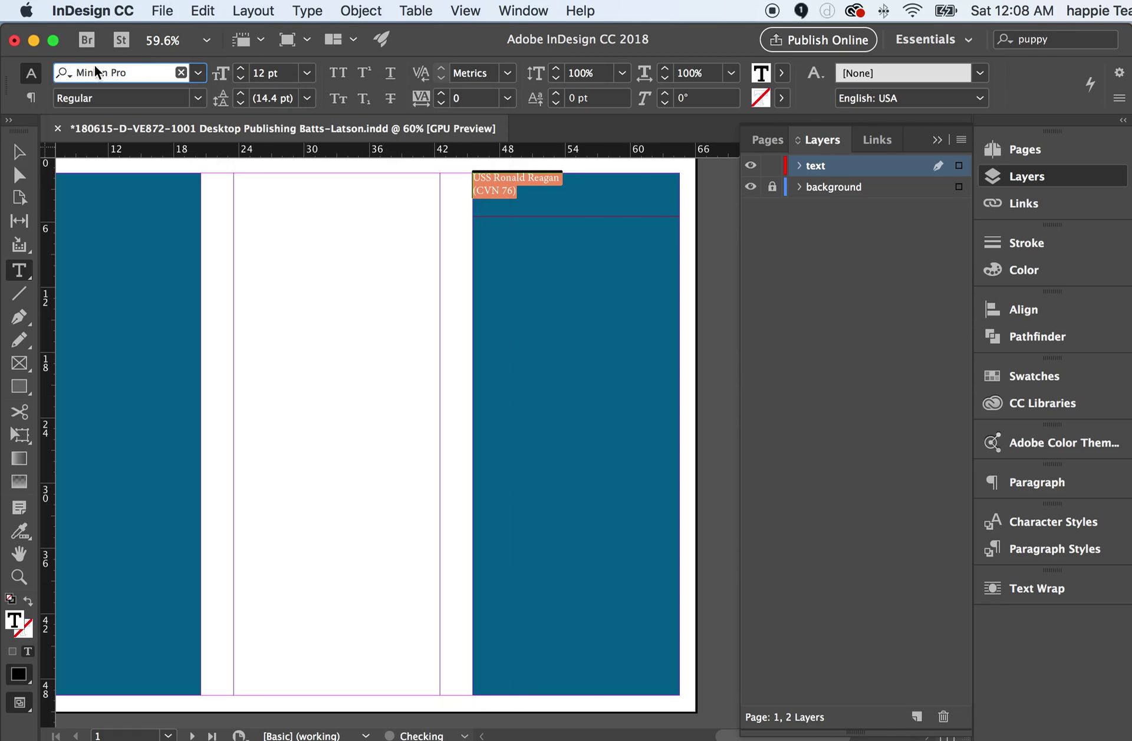
{"action": "left_click_drag", "start_coordinate": [137, 74], "coordinate": [73, 73]}
{"action": "type", "text": "hel"}
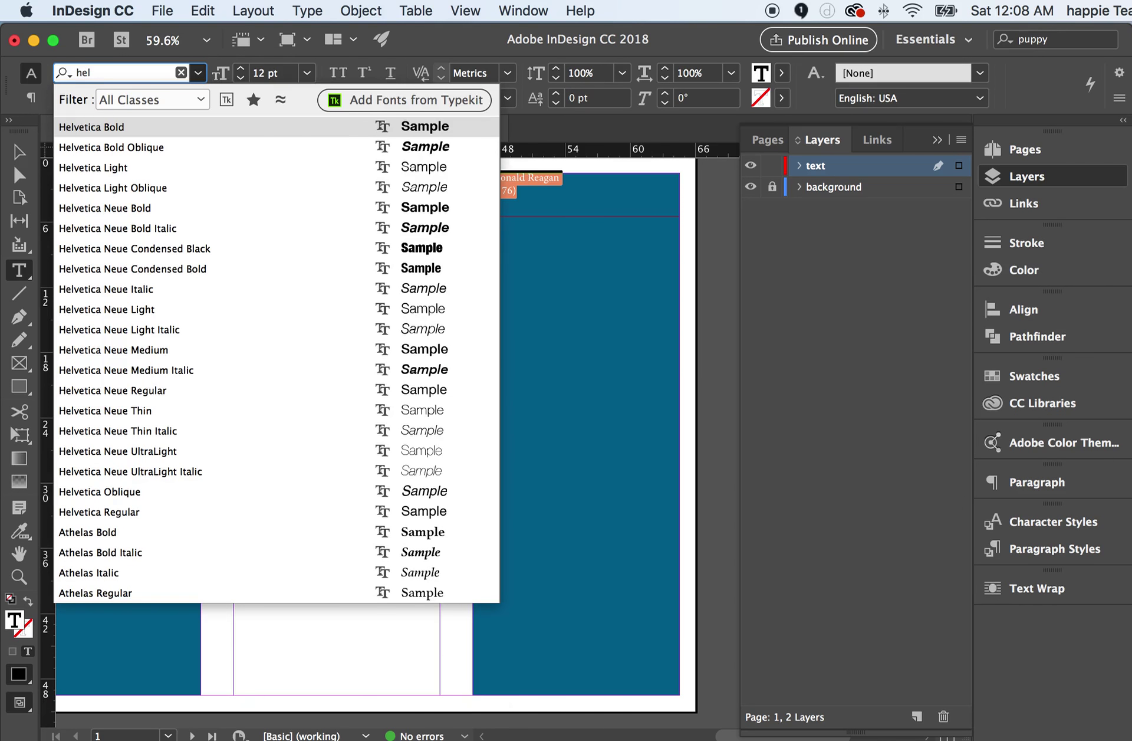
{"action": "type", "text": "v"}
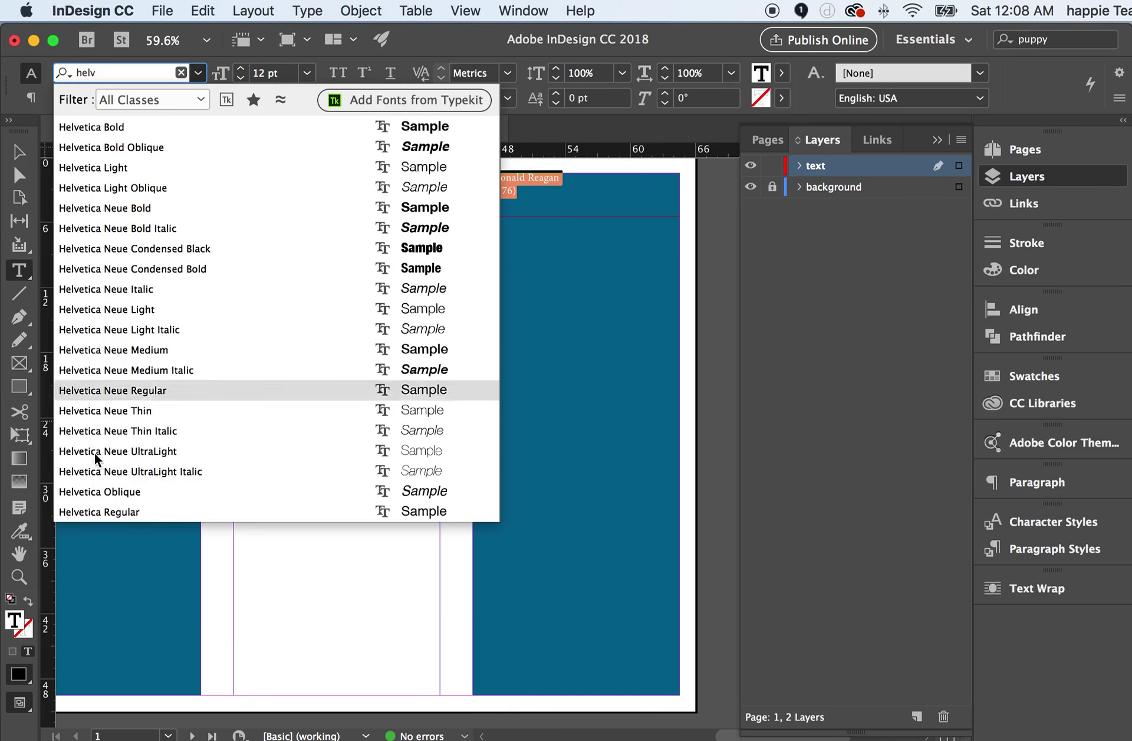
{"action": "left_click", "coordinate": [103, 511]}
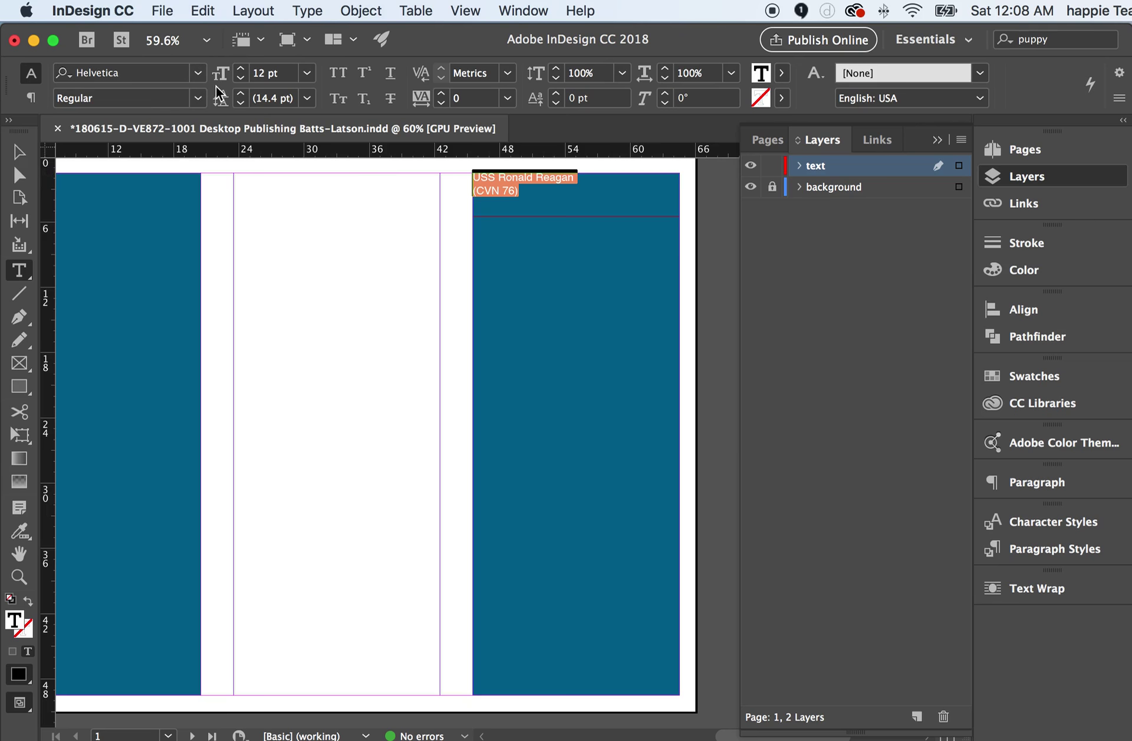
Set the heading's font size to 21 pt.
{"action": "left_click", "coordinate": [290, 73]}
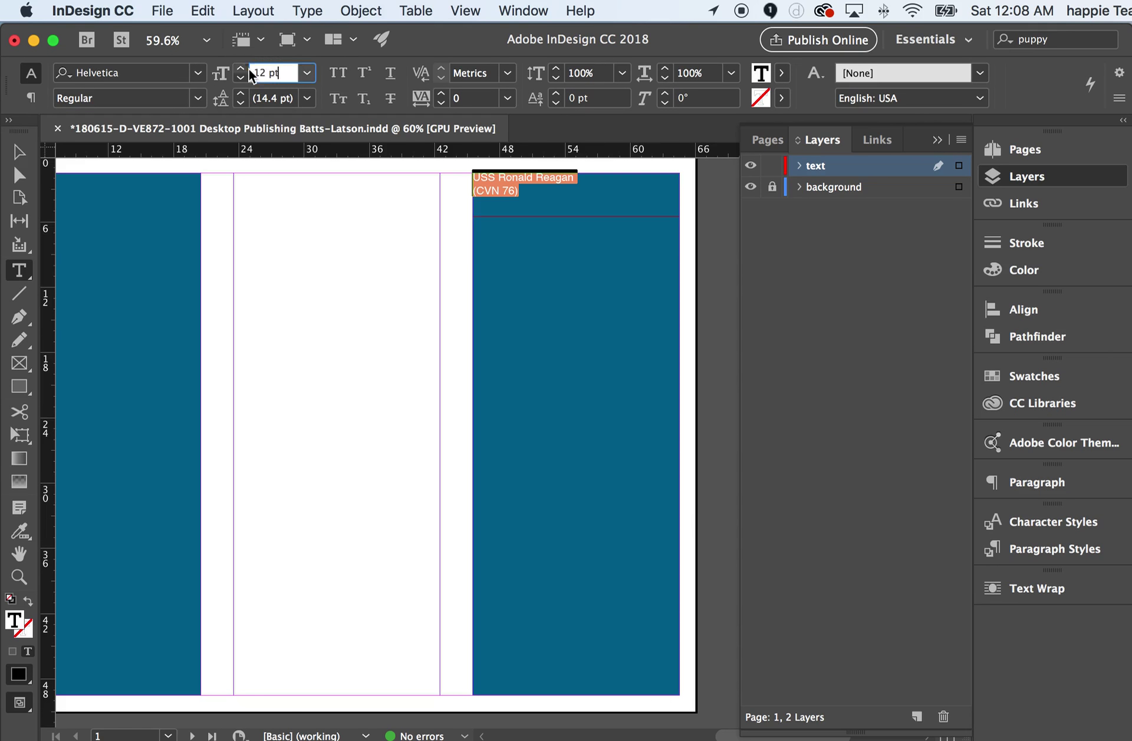
{"action": "left_click", "coordinate": [232, 74]}
{"action": "type", "text": "21"}
{"action": "key", "text": "Tab"}
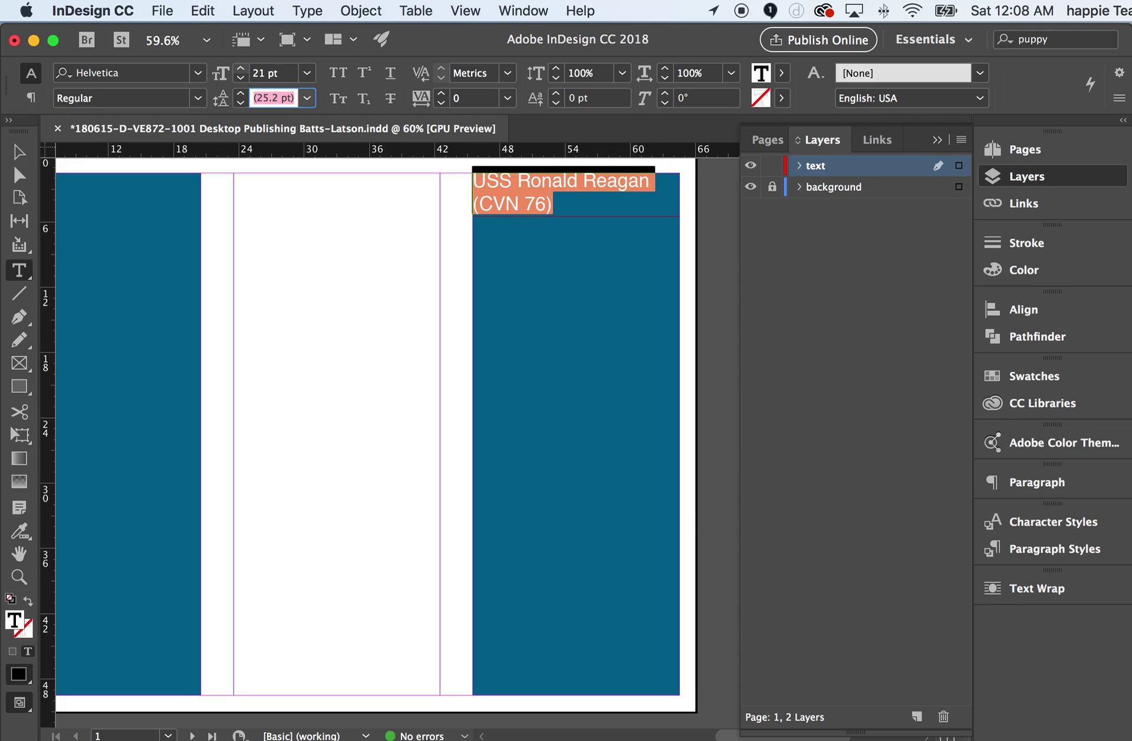
Apply All Caps to the heading and center it within its frame.
{"action": "left_click", "coordinate": [337, 74]}
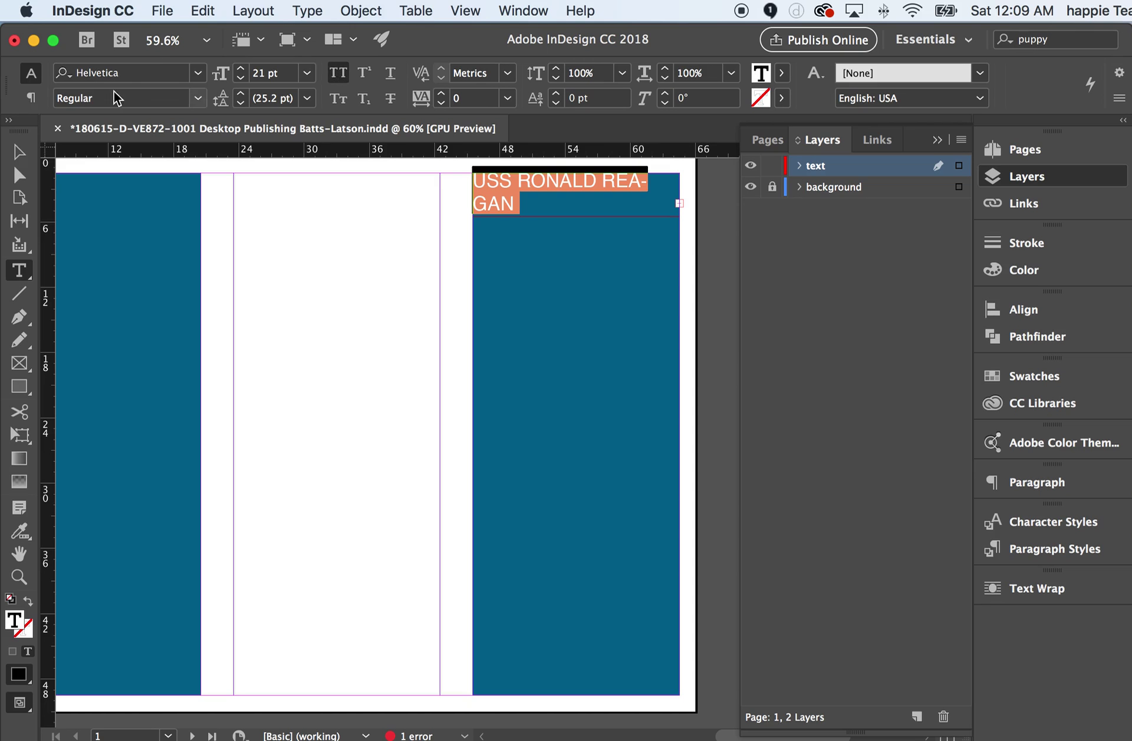
{"action": "left_click", "coordinate": [32, 99]}
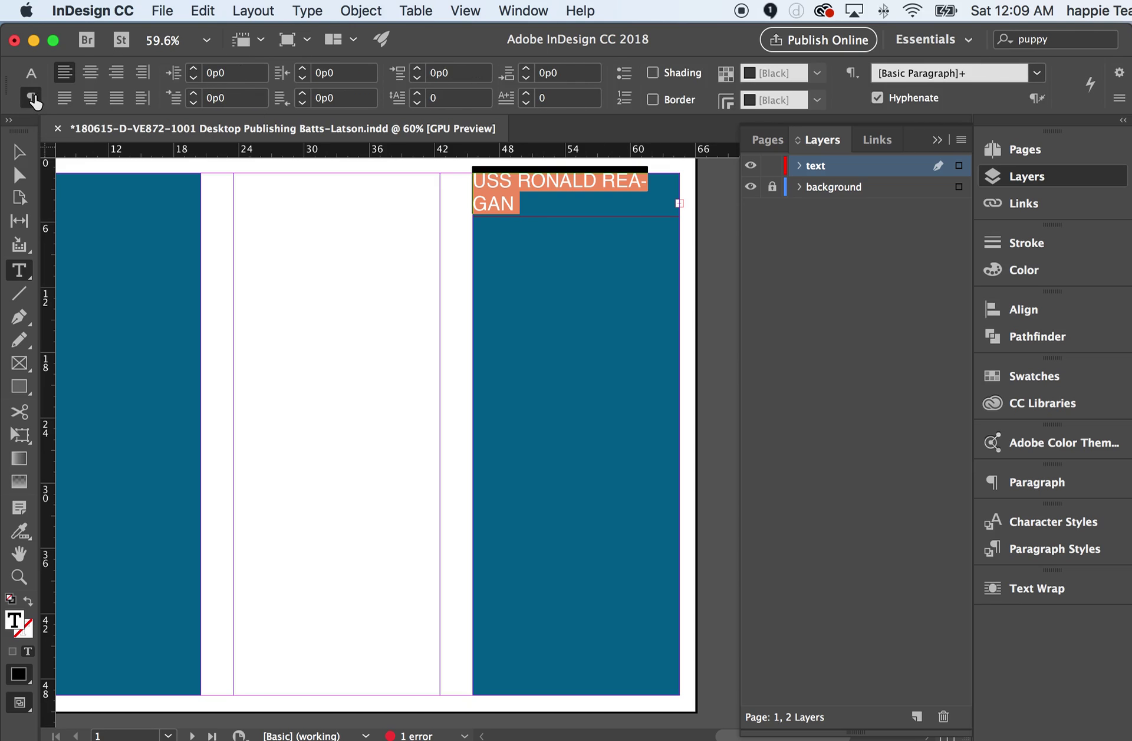
{"action": "left_click", "coordinate": [90, 73]}
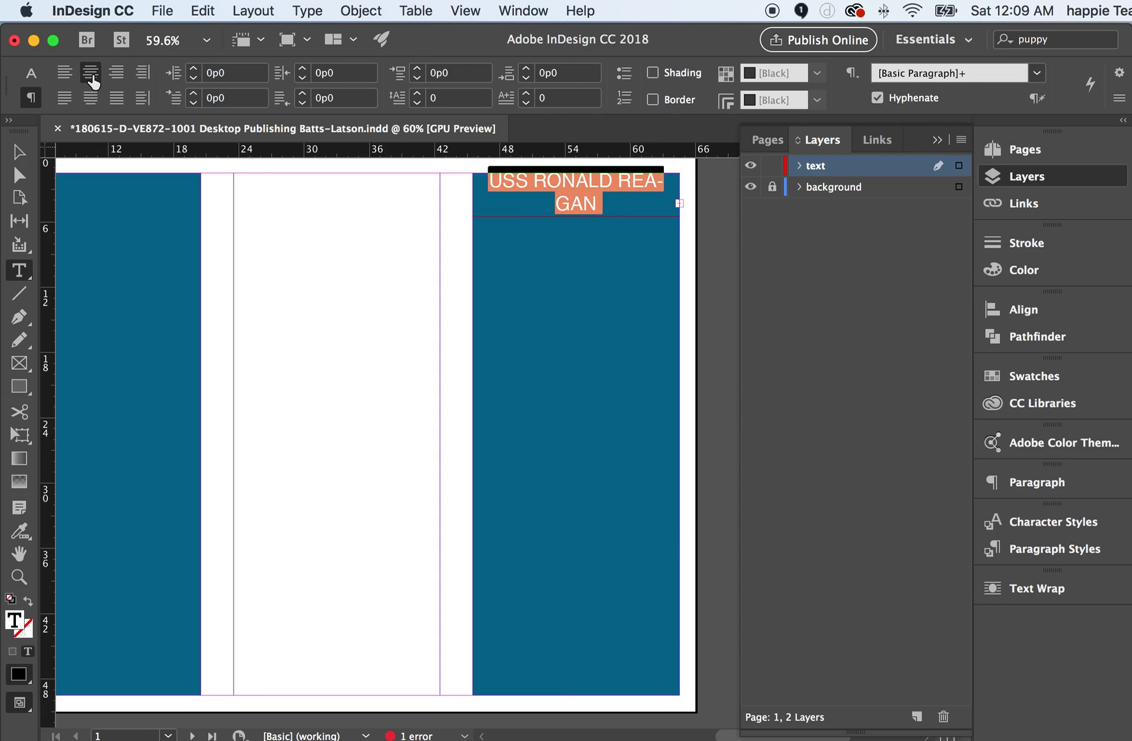
Change the heading's text fill to [Paper] and its font style to Bold, and finish editing the text.
{"action": "left_click", "coordinate": [31, 75]}
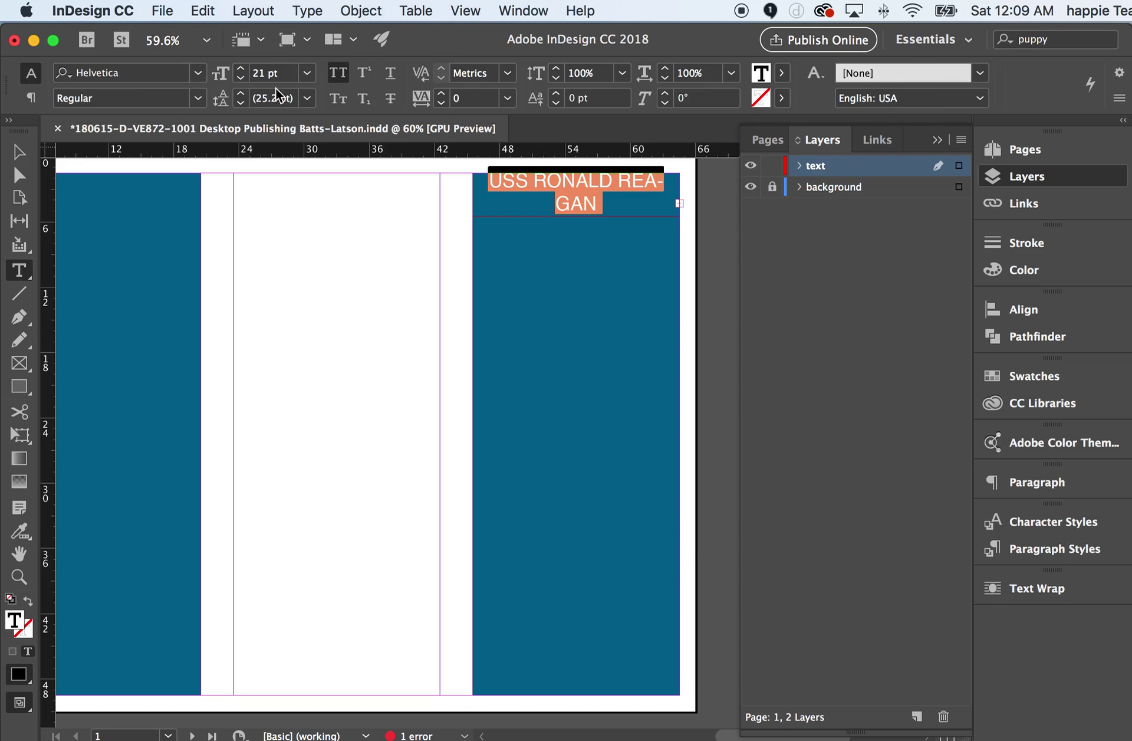
{"action": "left_click", "coordinate": [783, 73]}
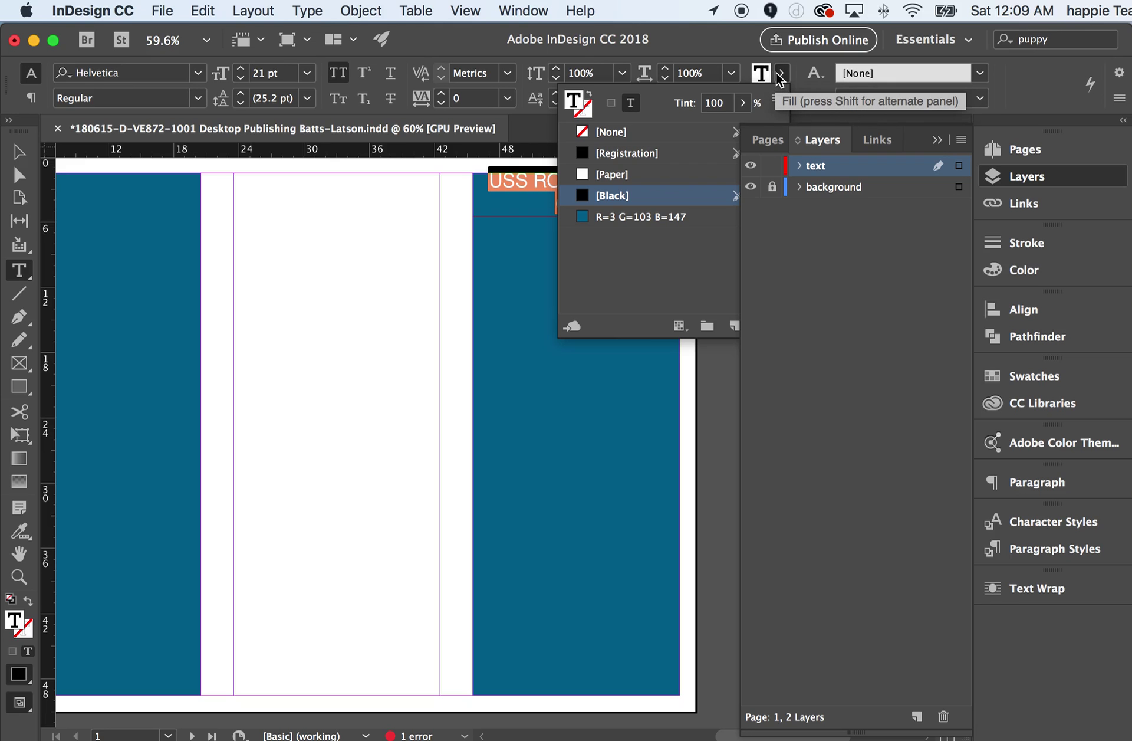
{"action": "left_click", "coordinate": [602, 175]}
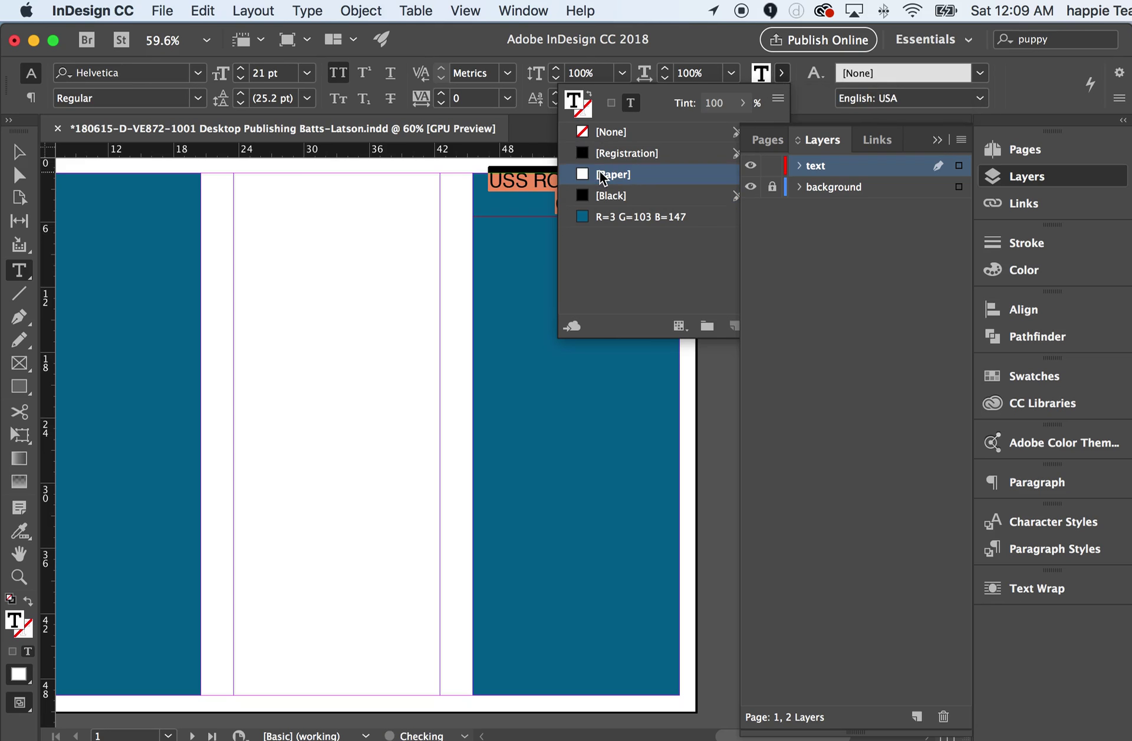
{"action": "left_click", "coordinate": [731, 46]}
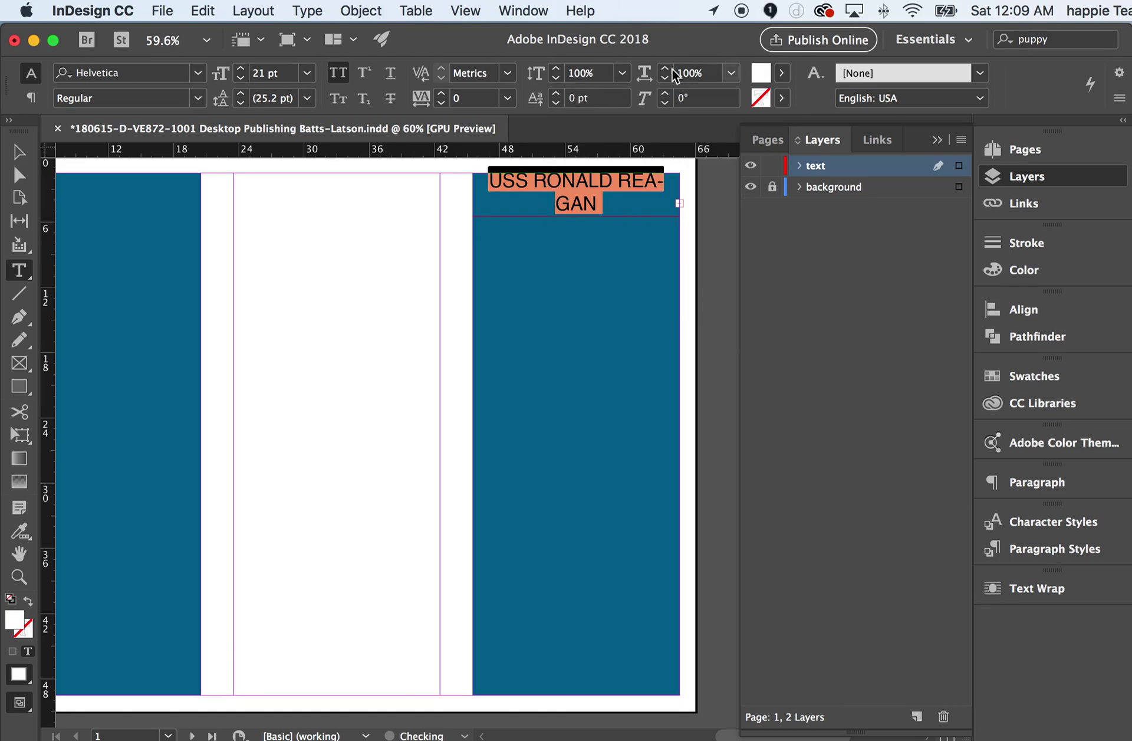
{"action": "left_click", "coordinate": [198, 98]}
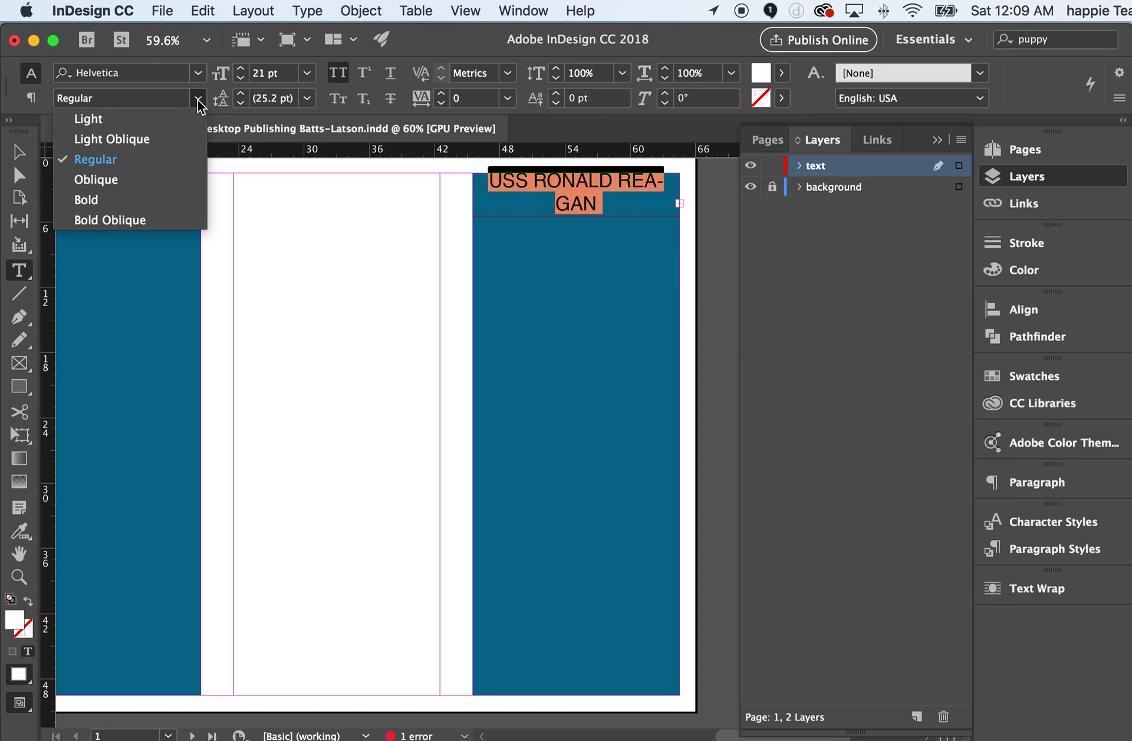
{"action": "left_click", "coordinate": [98, 200]}
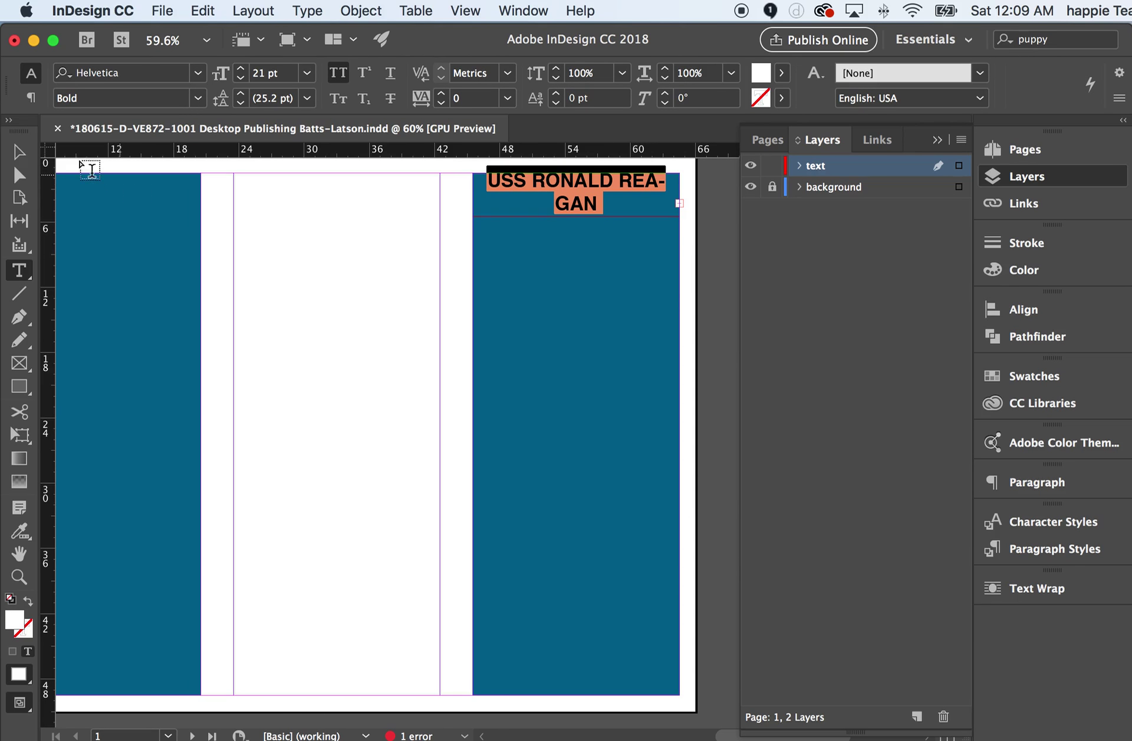
{"action": "left_click", "coordinate": [19, 156]}
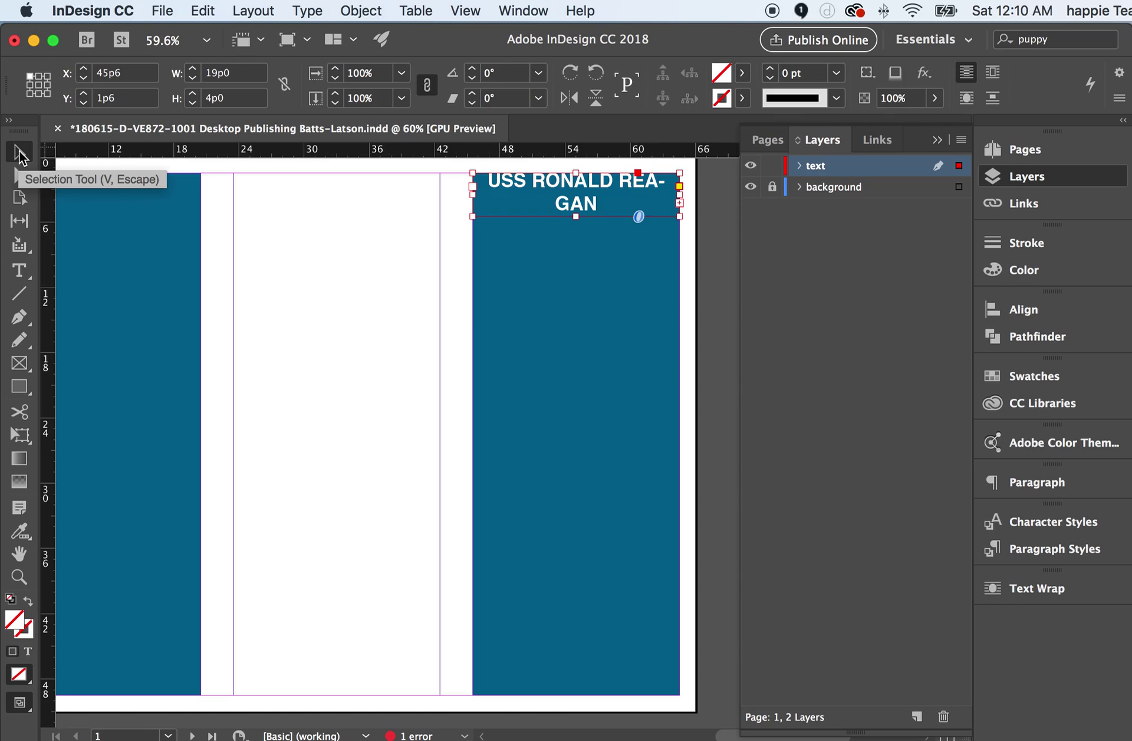